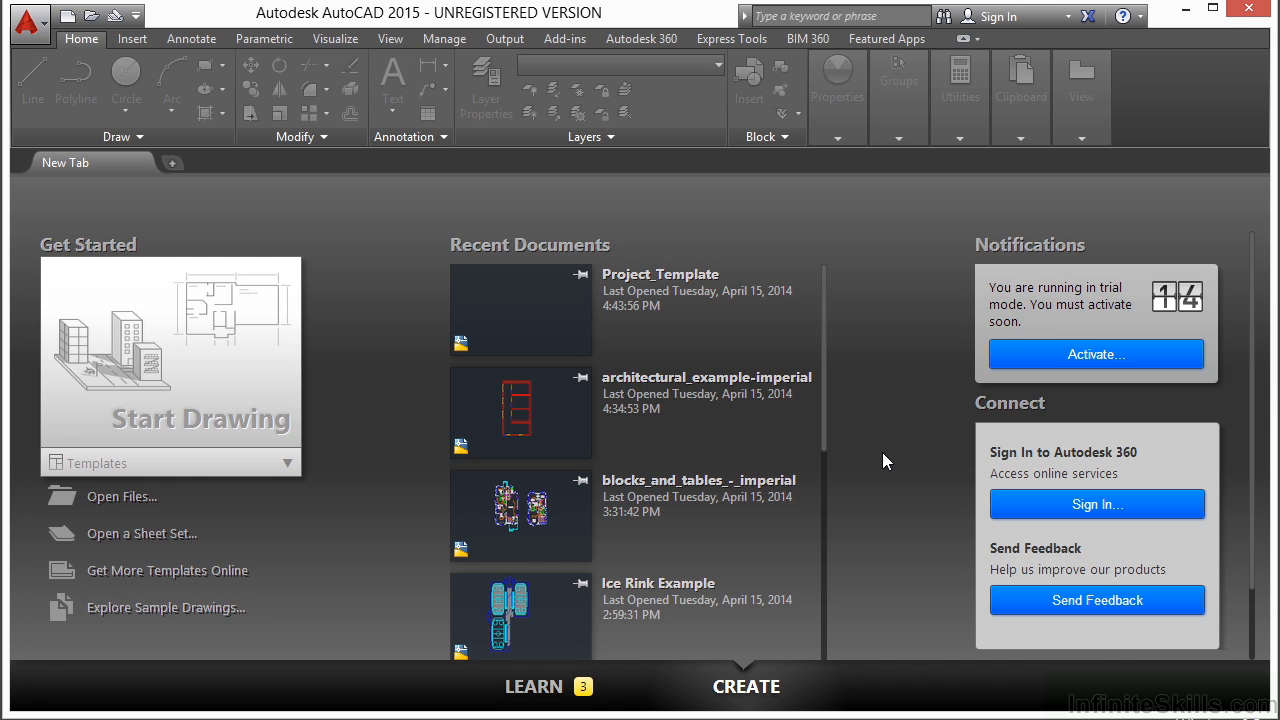
Step: Open Dimension Example.dwg from folder 10 of the Projects directory
click(125, 498)
click(672, 160)
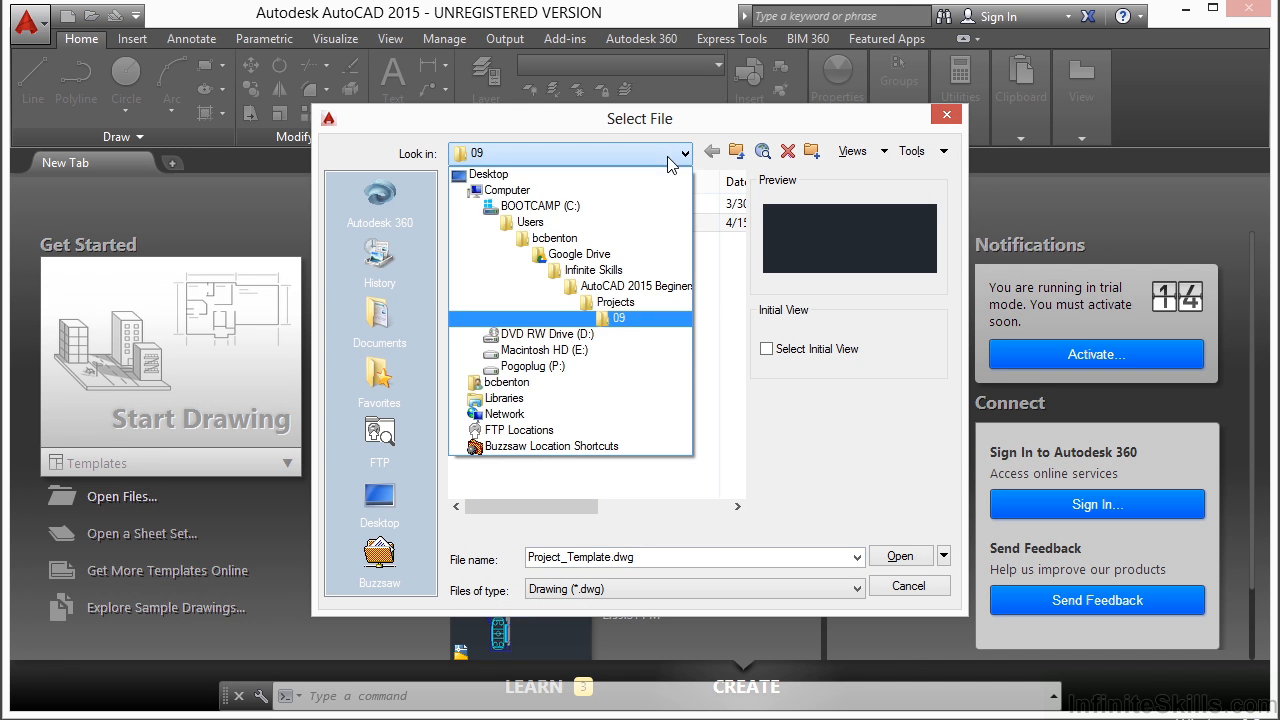
click(627, 305)
double_click(486, 337)
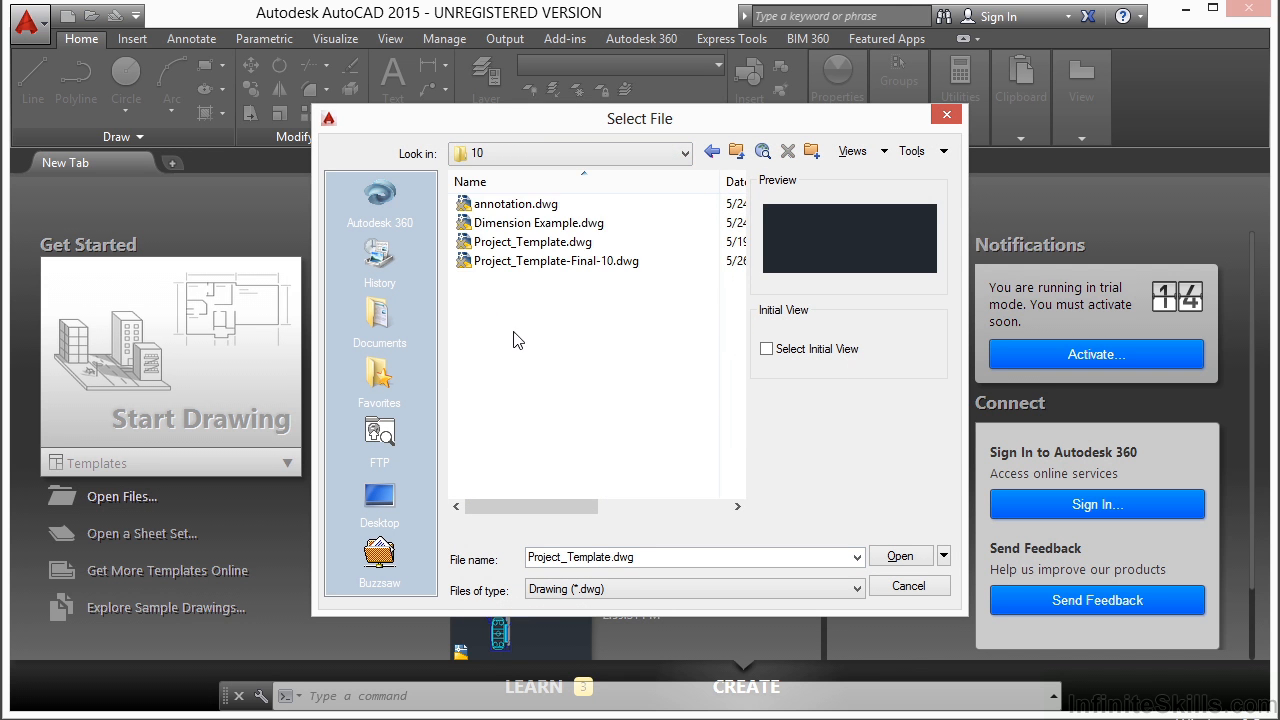
click(567, 224)
click(897, 557)
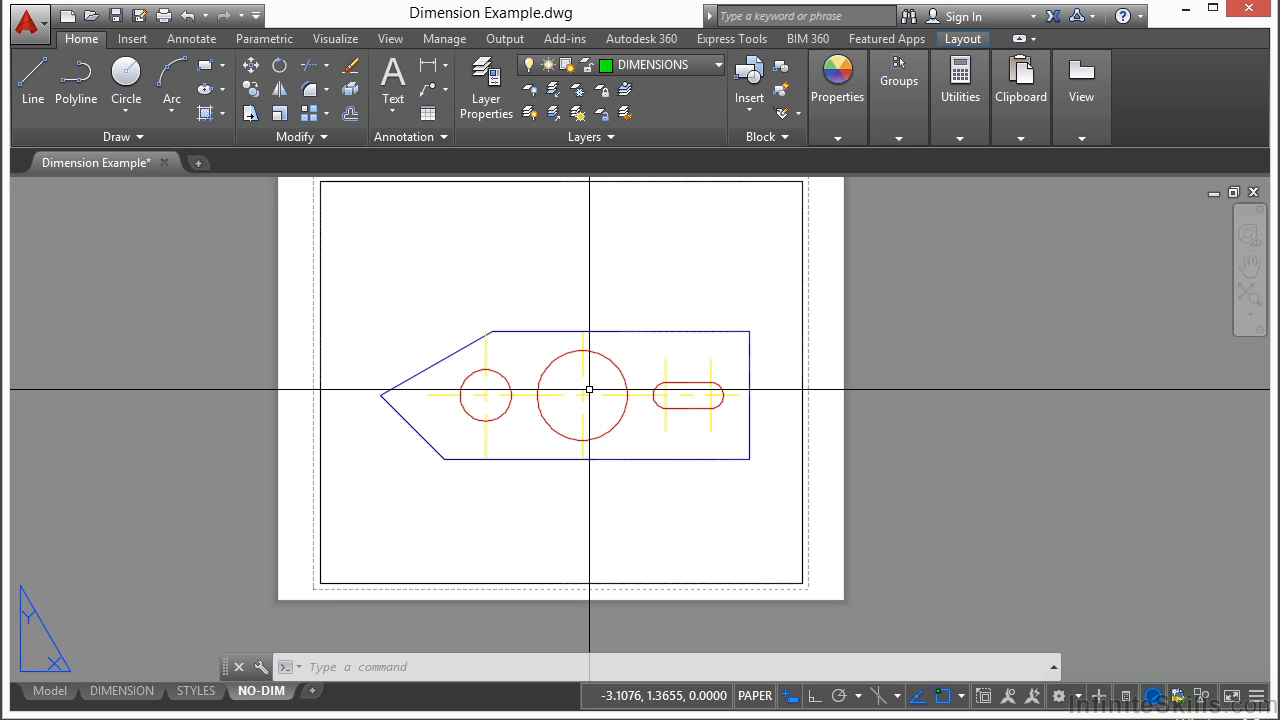
Step: Examine the finished linear, aligned, angular and radius dimensions of the part on the DIMENSION layout
key(ctrl+Page_Up)
key(ctrl+Page_Up)
scroll(523, 298, up, 2)
scroll(604, 252, down, 2)
middle_drag(652, 454, 654, 405)
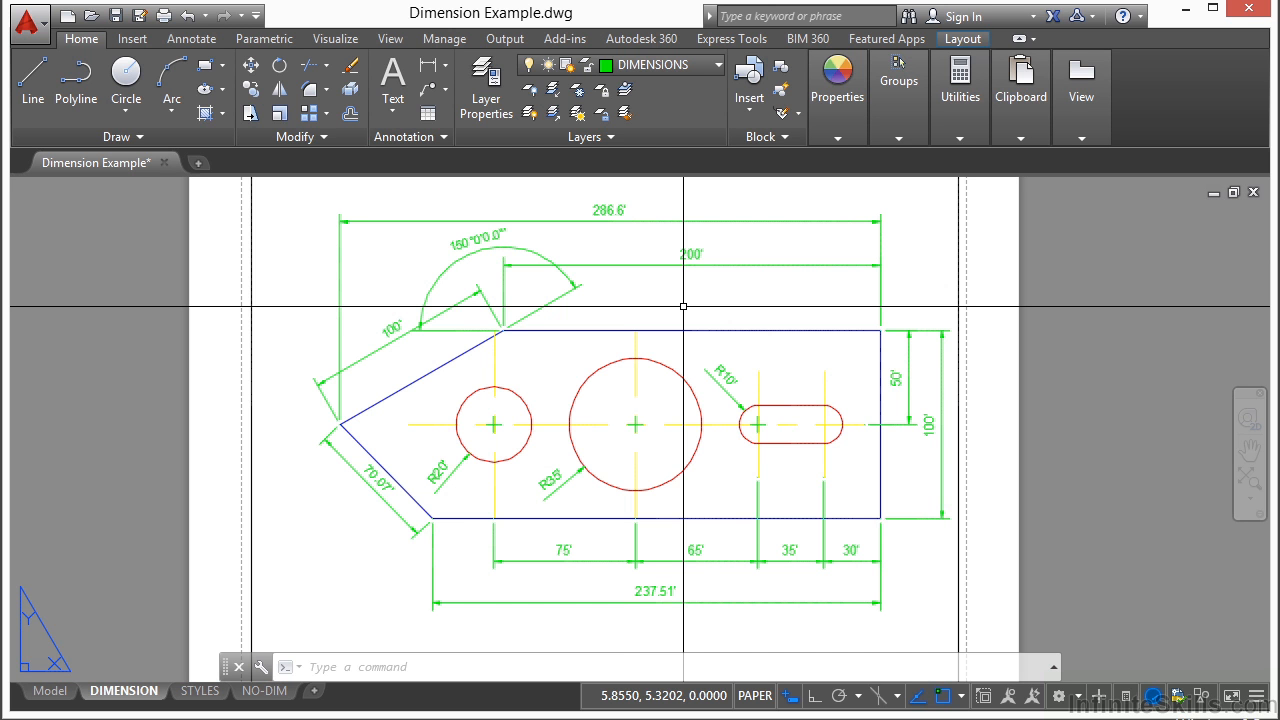
scroll(683, 306, up, 5)
scroll(677, 350, down, 1)
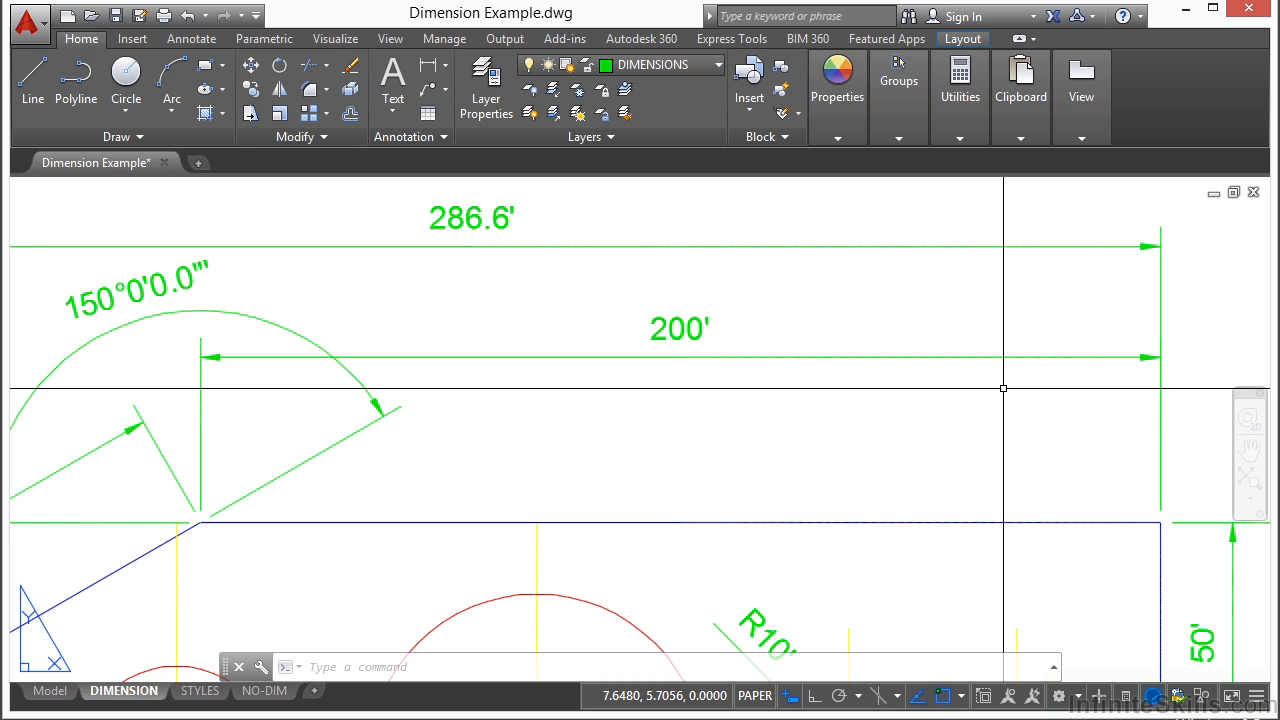
scroll(923, 343, down, 4)
middle_drag(791, 404, 700, 370)
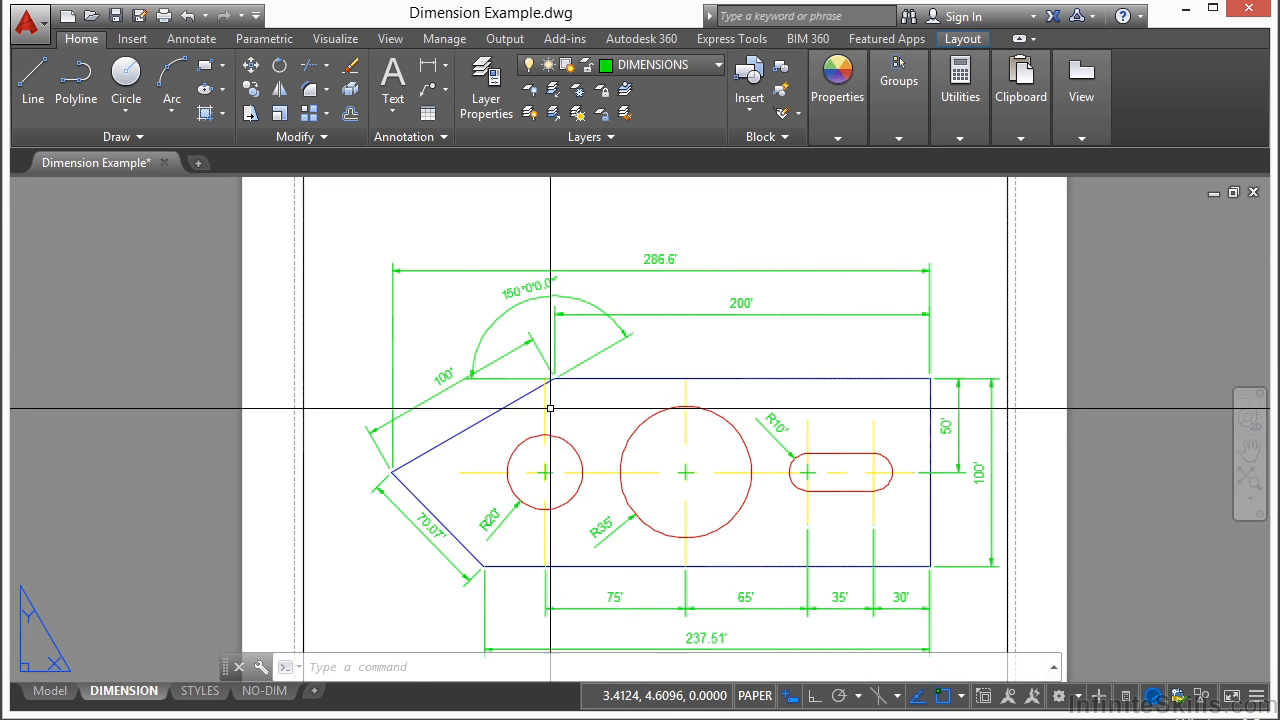
Step: On the NO-DIM layout, add a linear dimension along the part's top edge, with the dimension line above it
click(259, 691)
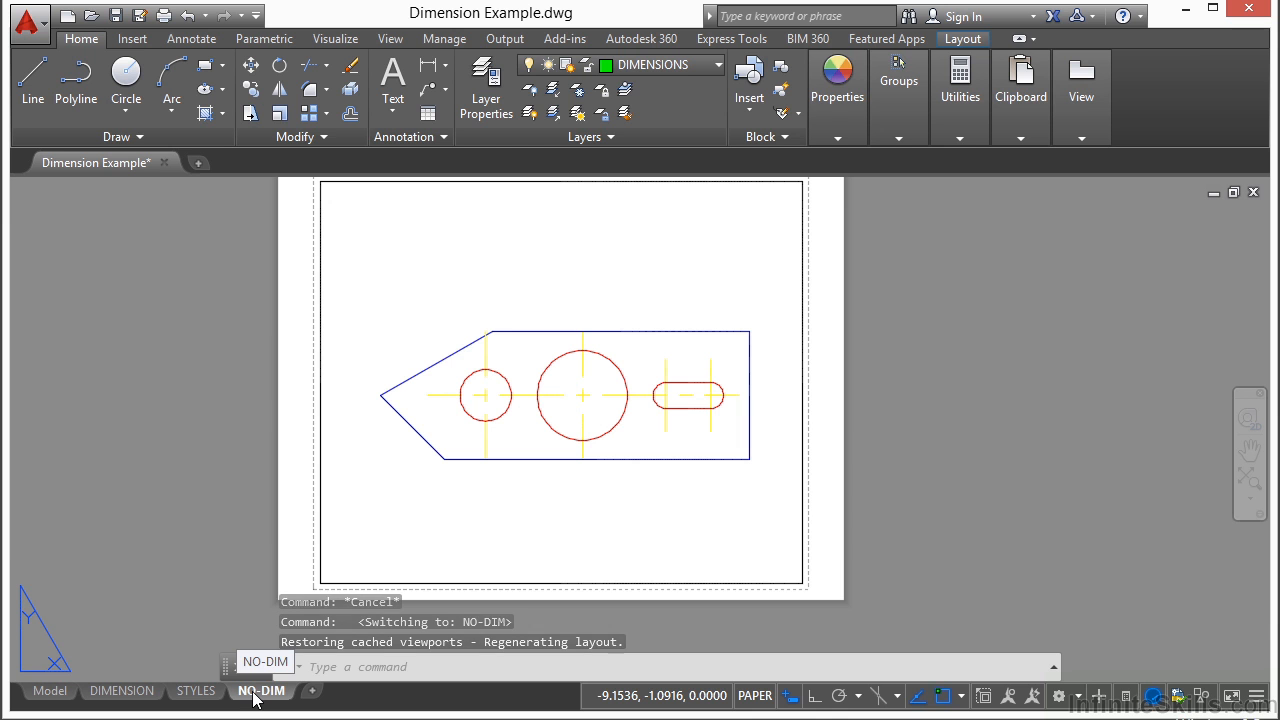
click(192, 40)
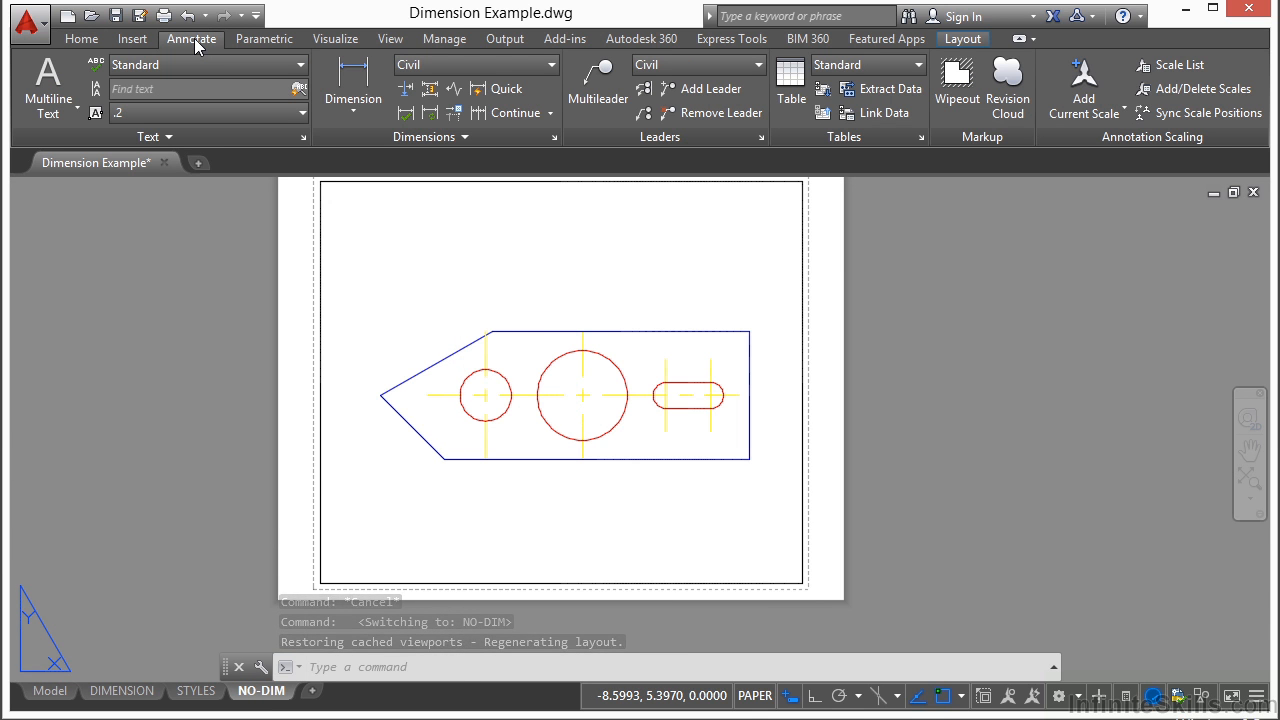
click(357, 108)
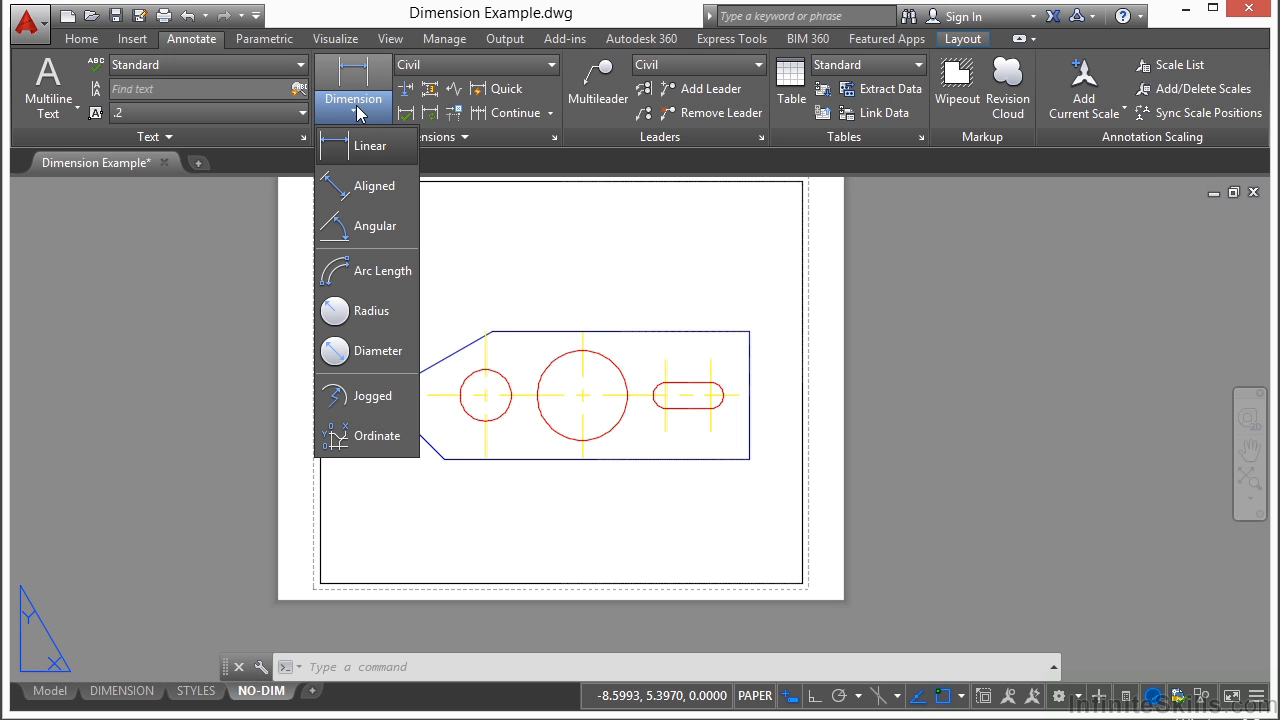
click(366, 143)
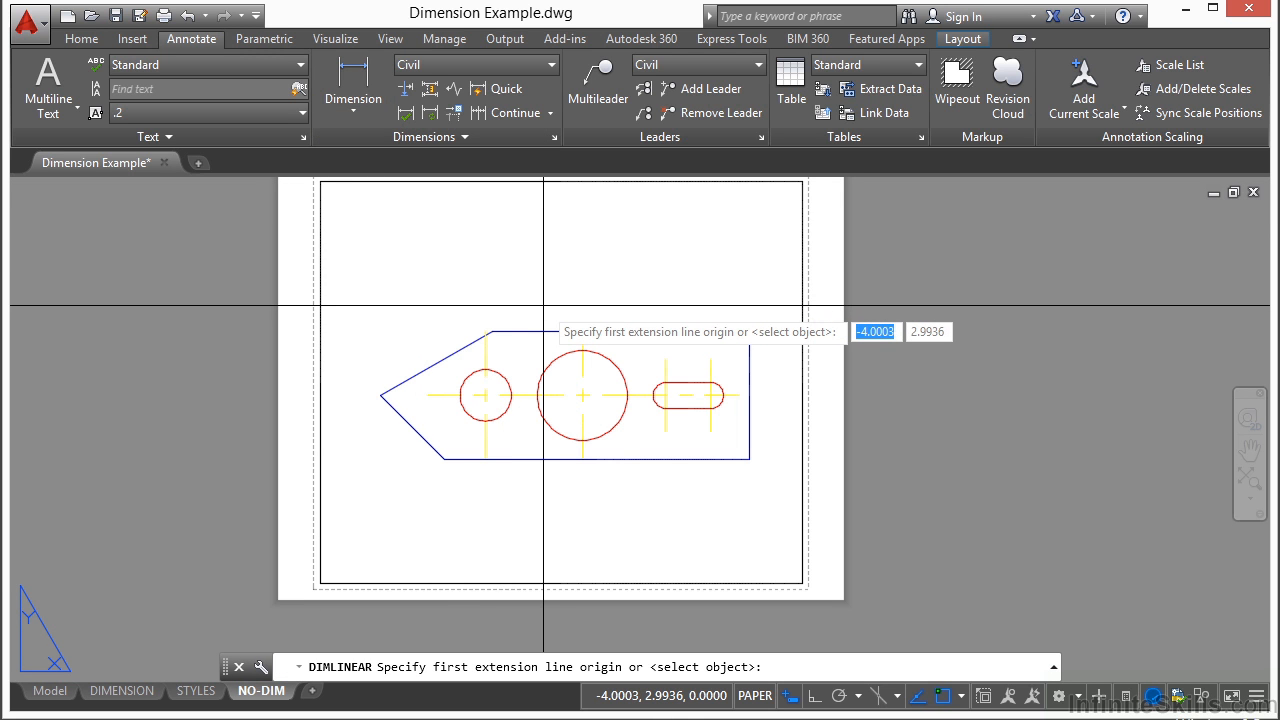
key(F3)
key(F3)
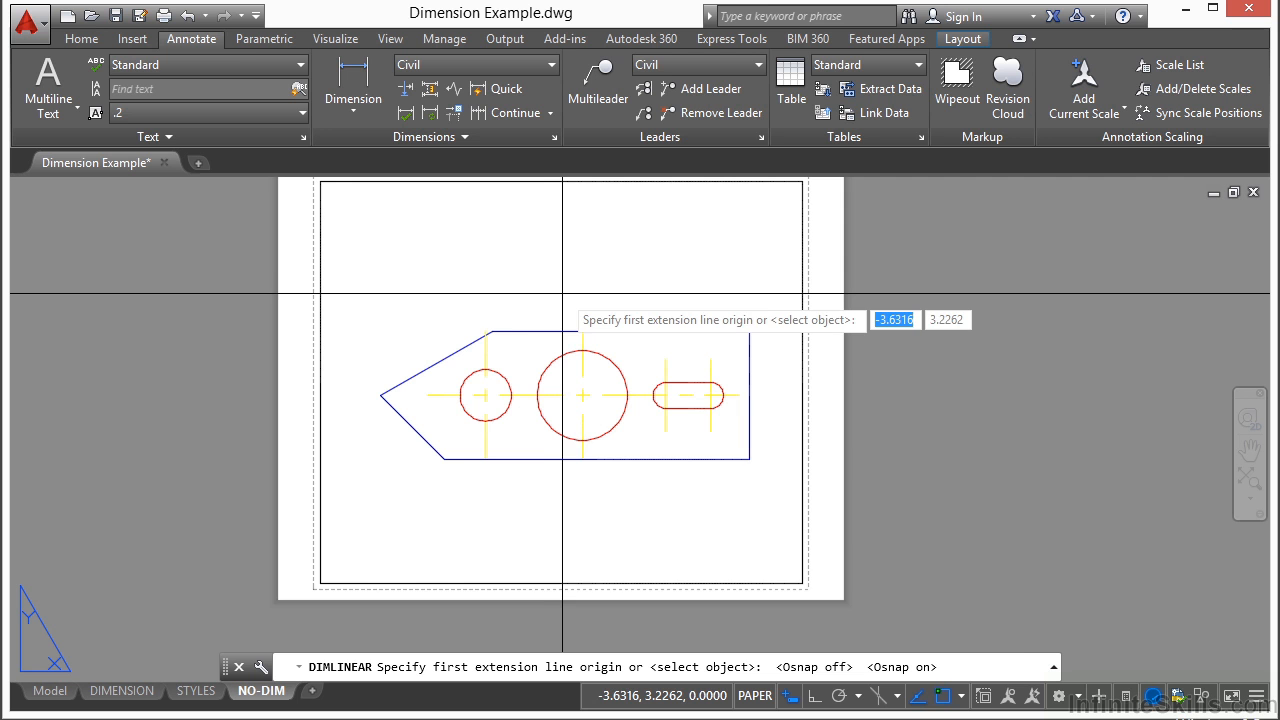
scroll(545, 294, up, 2)
middle_drag(527, 294, 463, 315)
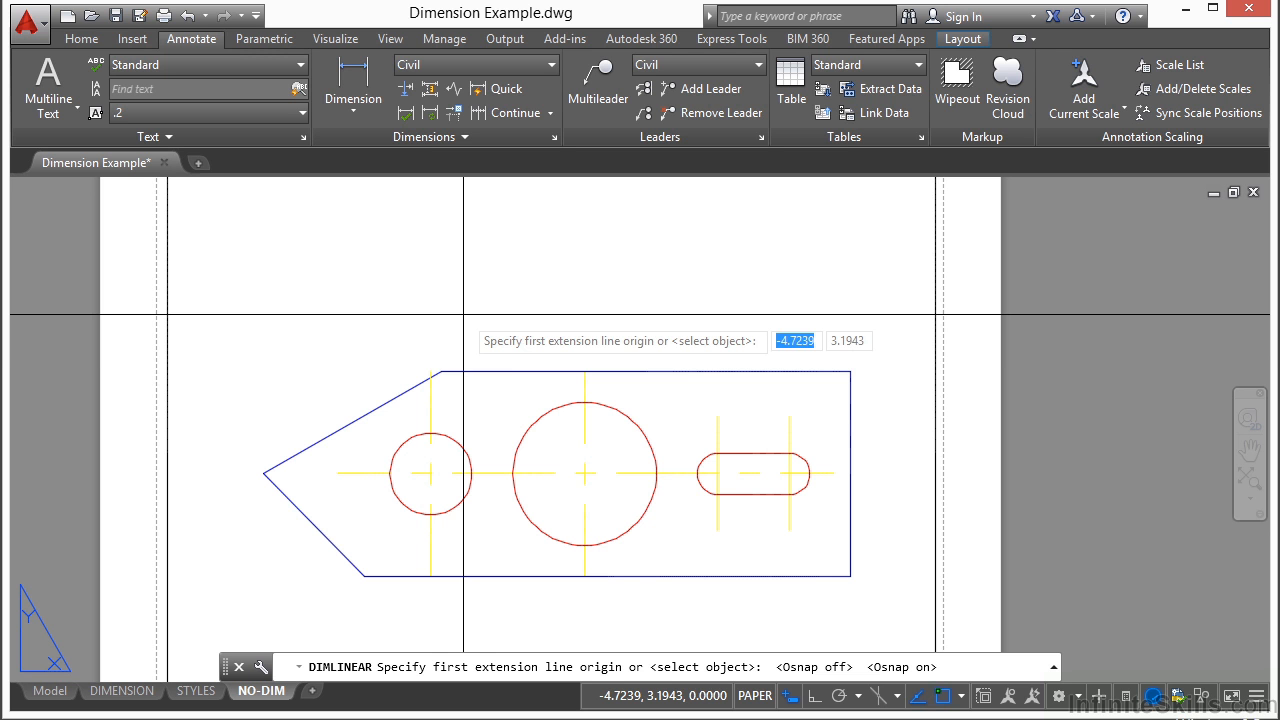
click(443, 371)
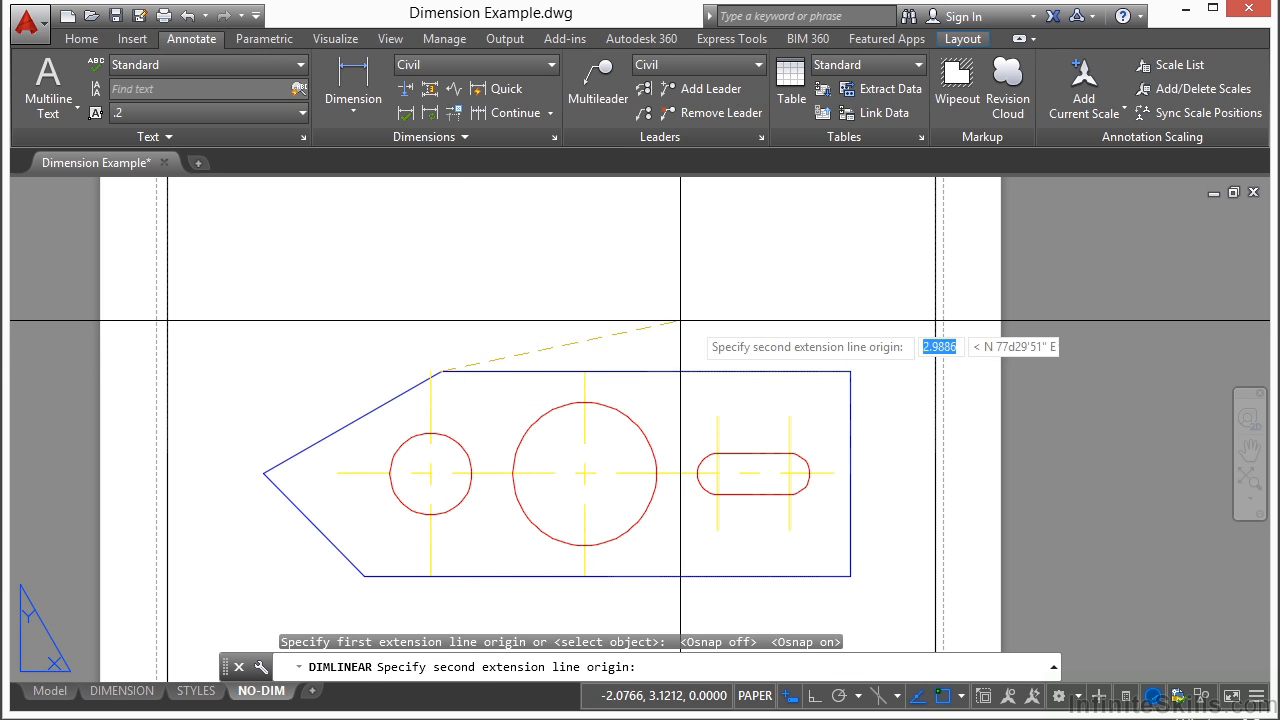
click(850, 371)
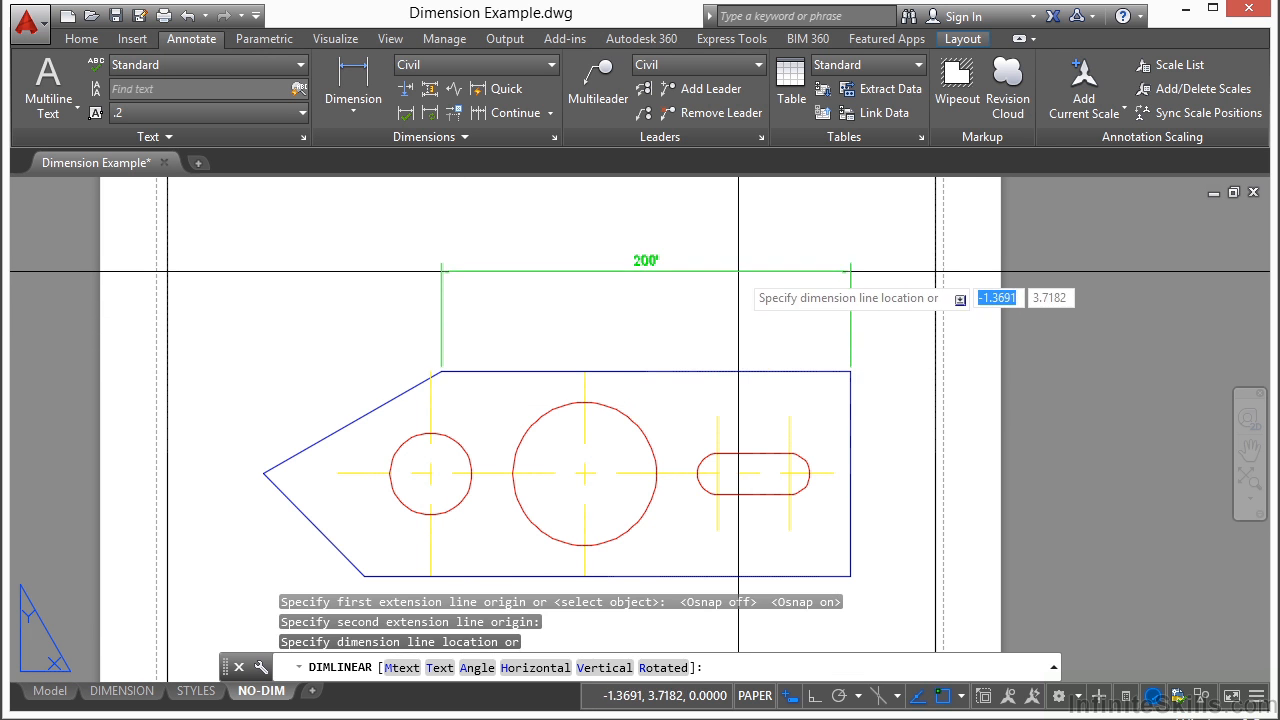
click(738, 277)
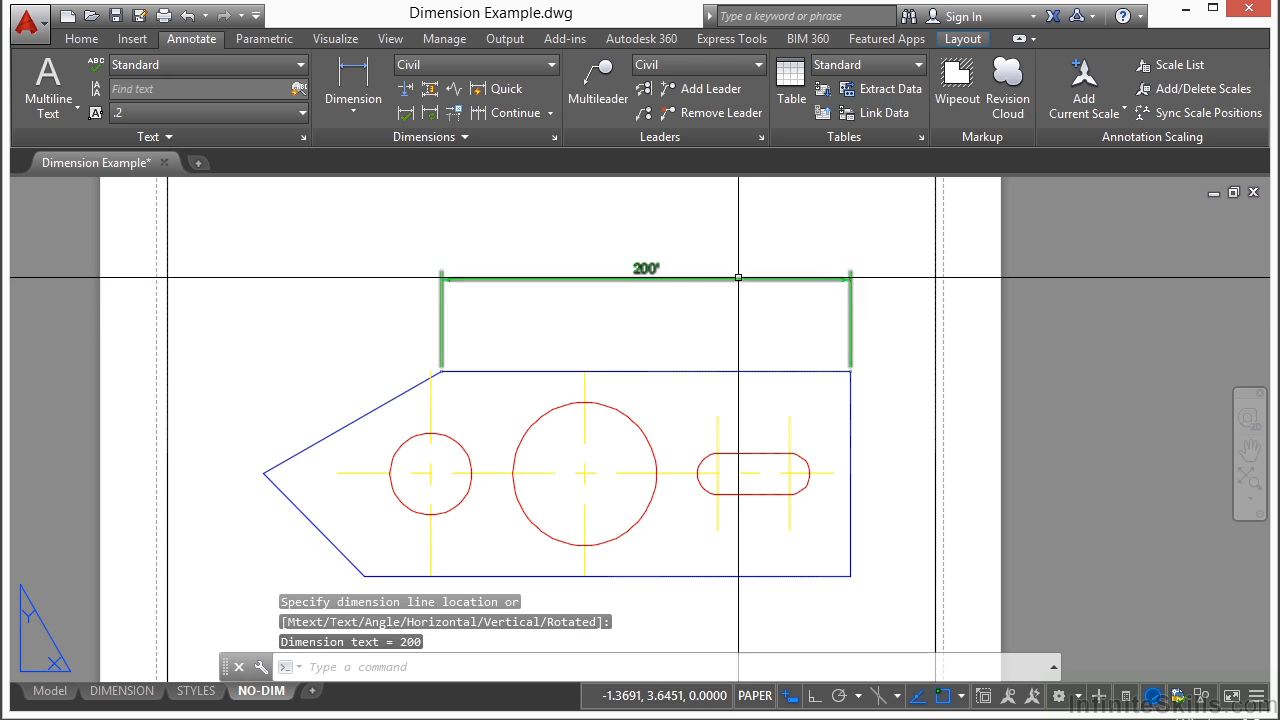
Step: Add an aligned dimension to the part's upper slanted edge, placed outside the outline
click(360, 105)
click(378, 186)
click(441, 371)
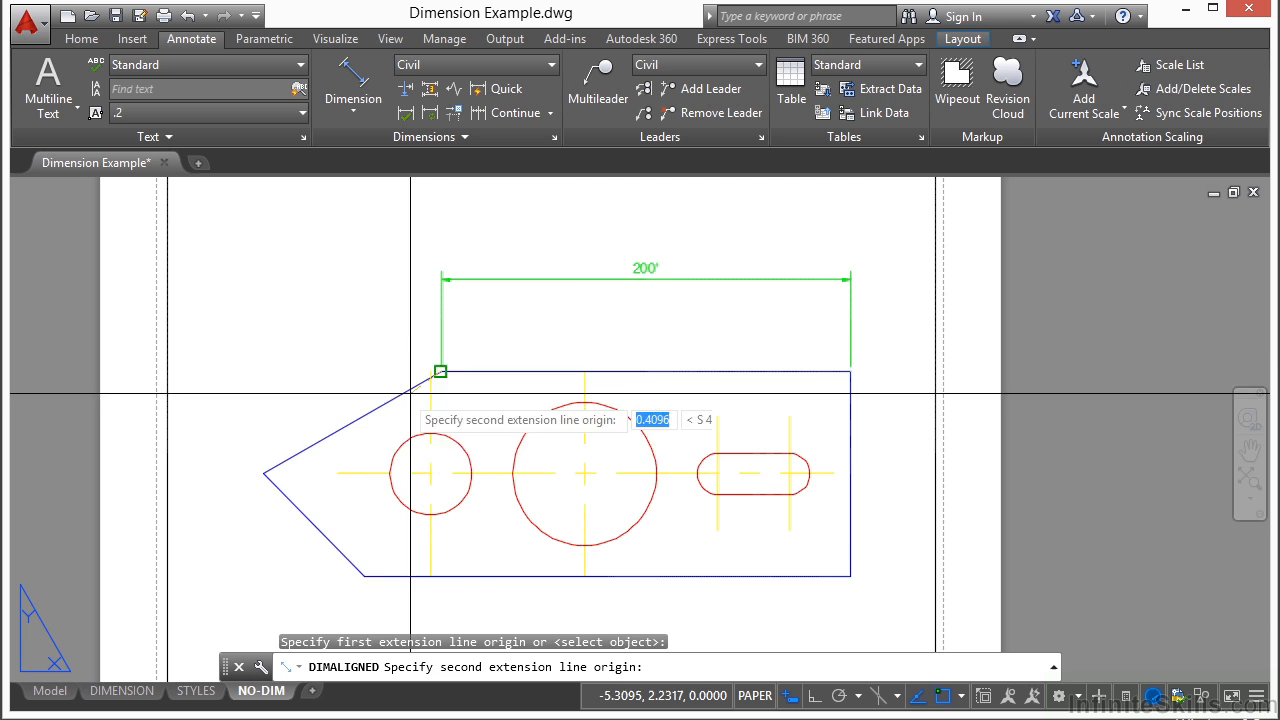
click(264, 472)
click(215, 419)
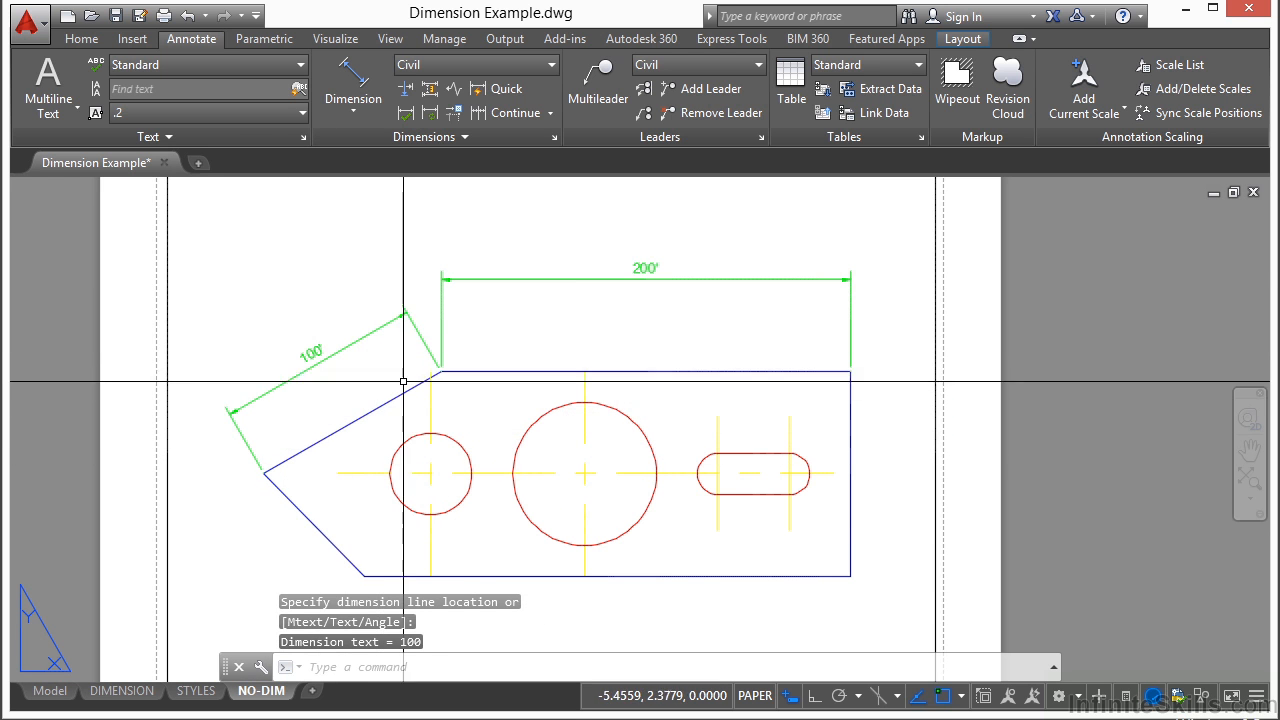
Step: Add a vertical linear dimension from the part's left tip to the top-left corner, placed left of the part
click(381, 112)
click(362, 146)
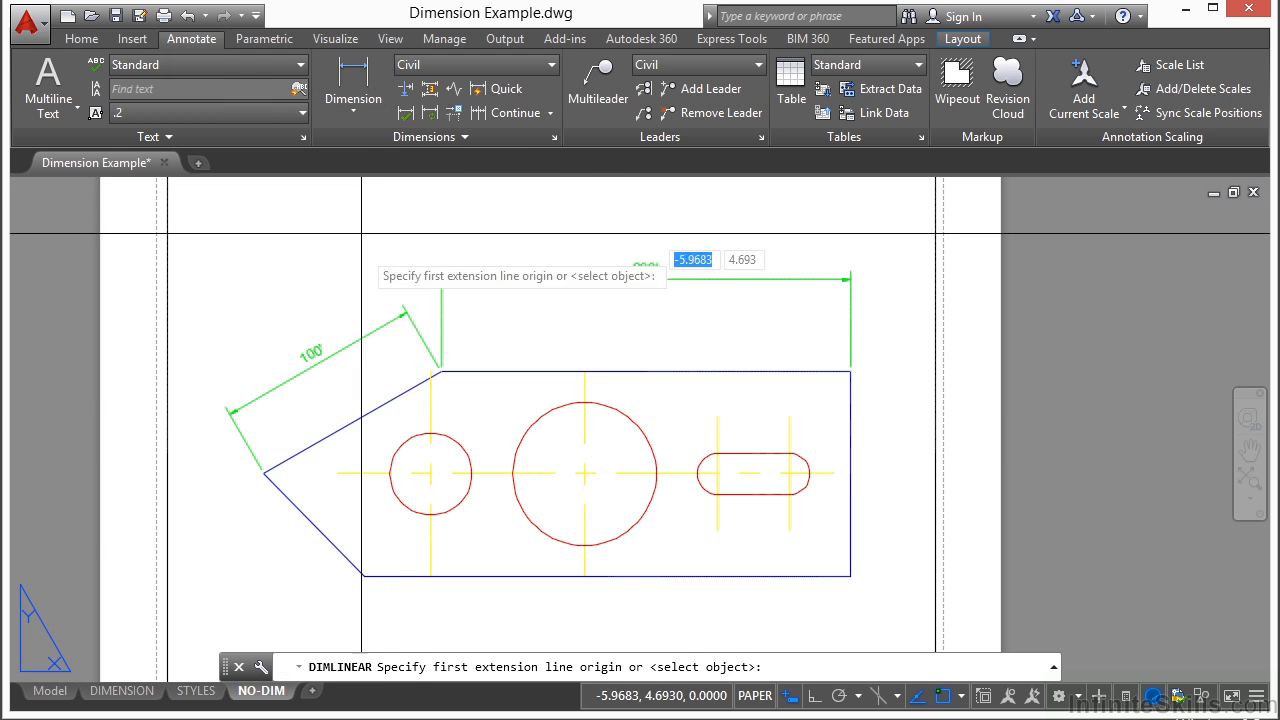
click(263, 474)
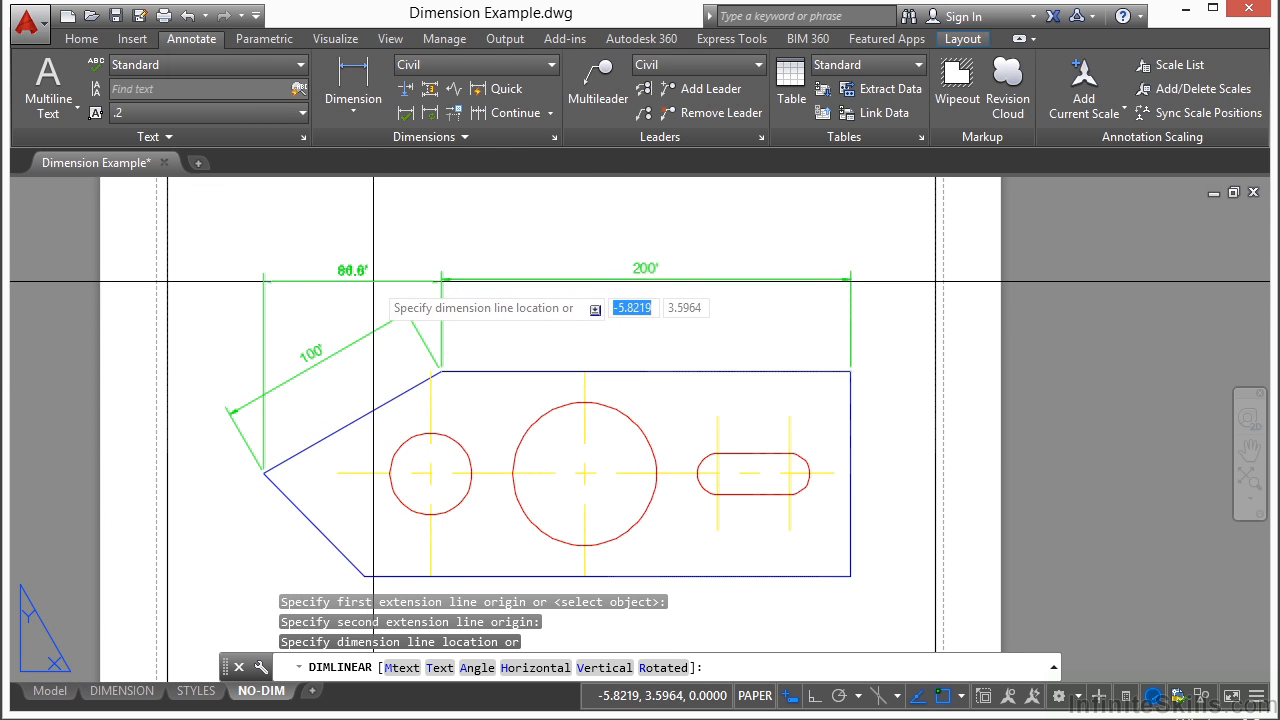
click(207, 382)
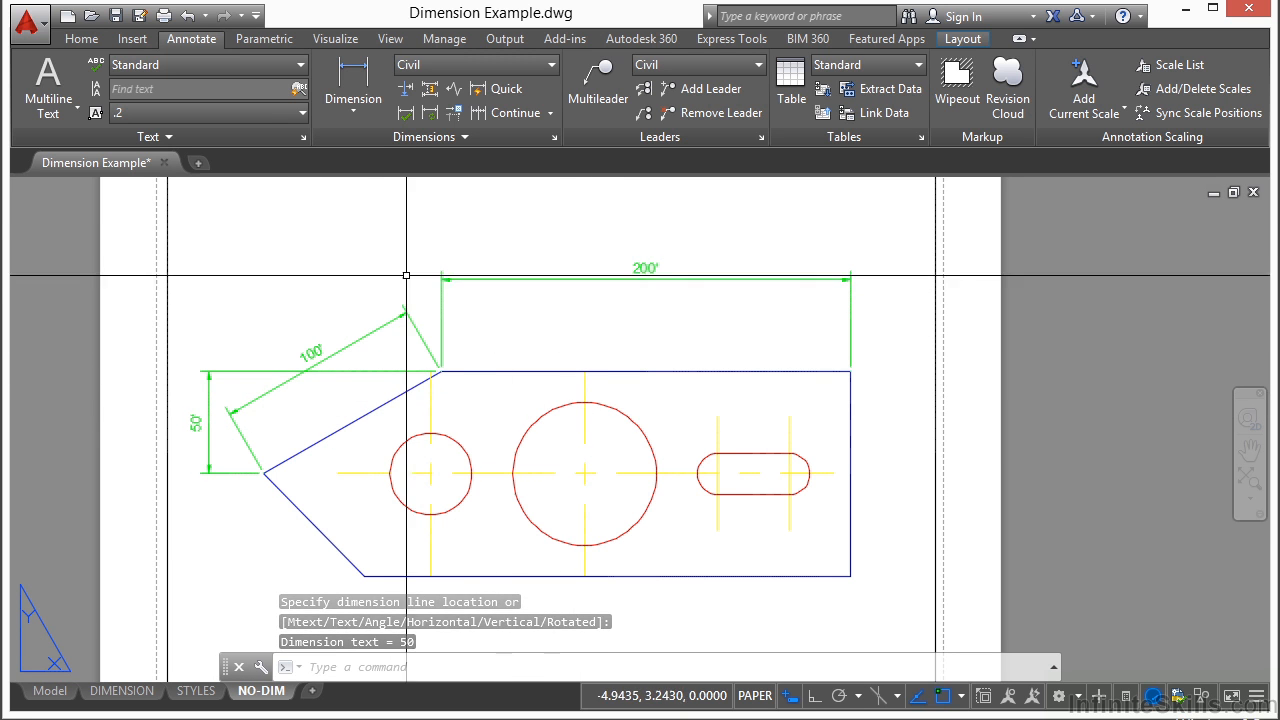
Step: Add an angular dimension between the two slanted edges at the left tip, with its arc inside the part
click(353, 104)
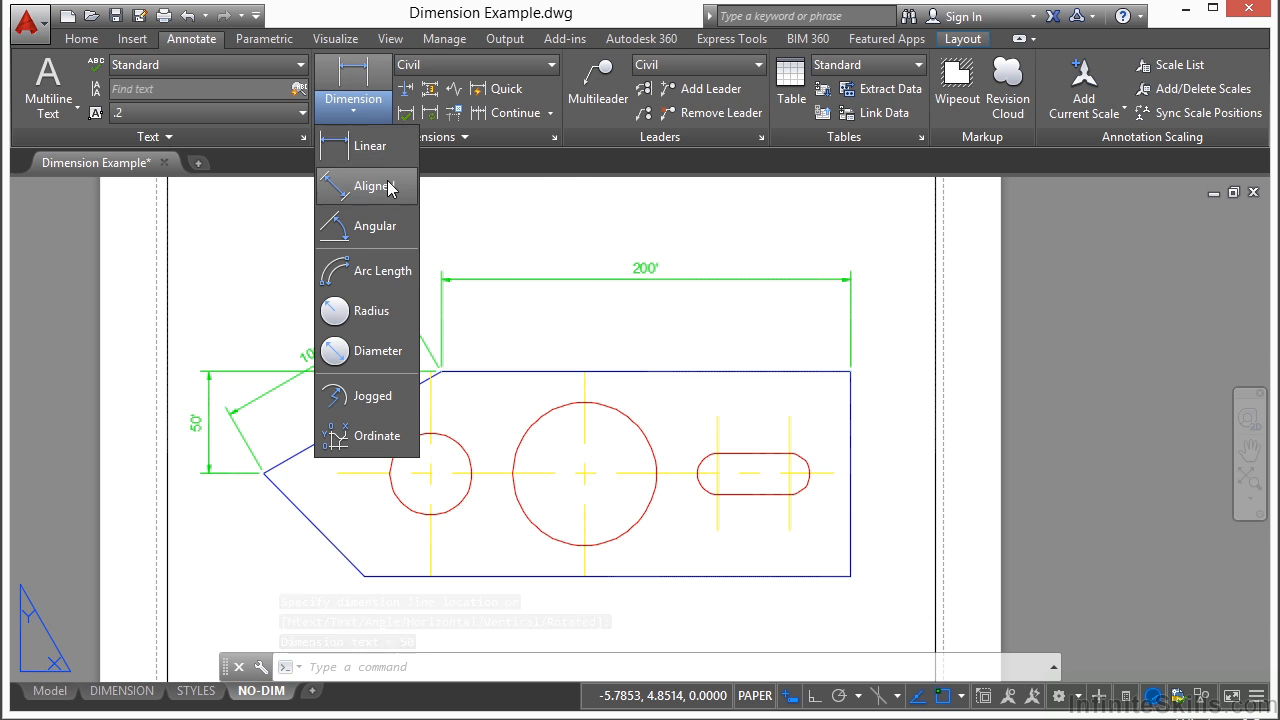
click(352, 234)
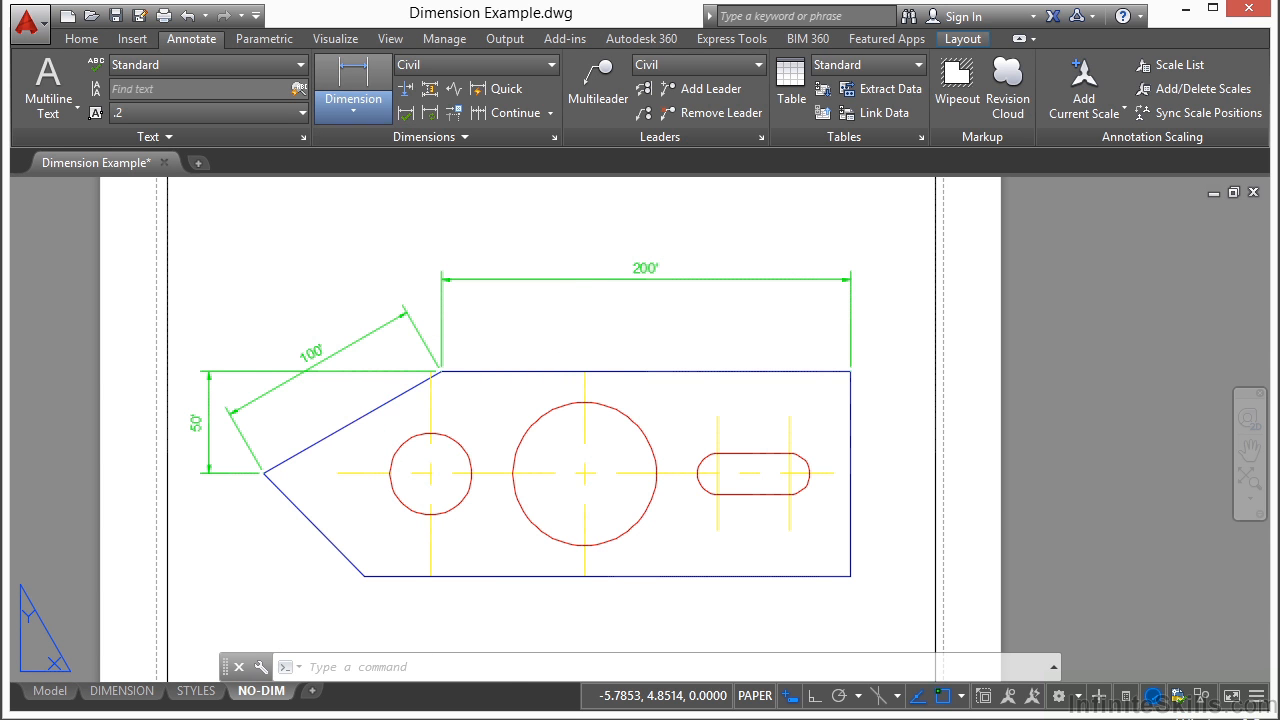
click(291, 505)
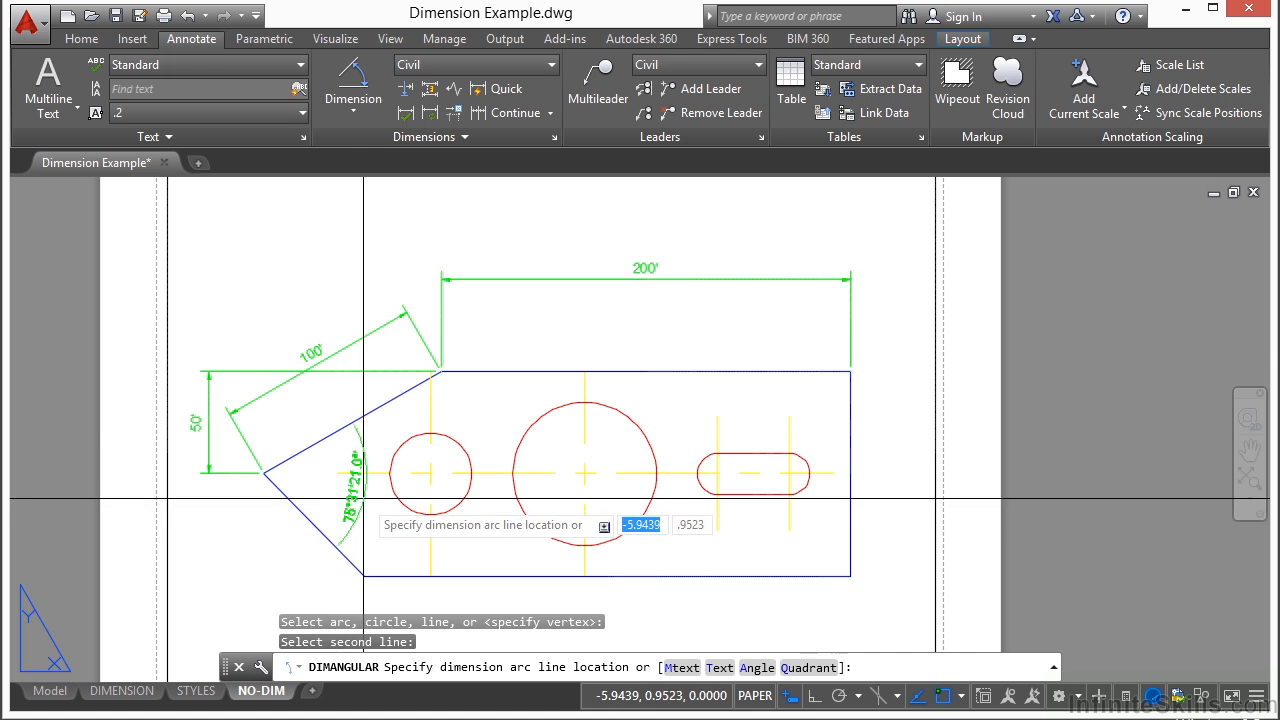
double_click(363, 498)
double_click(158, 444)
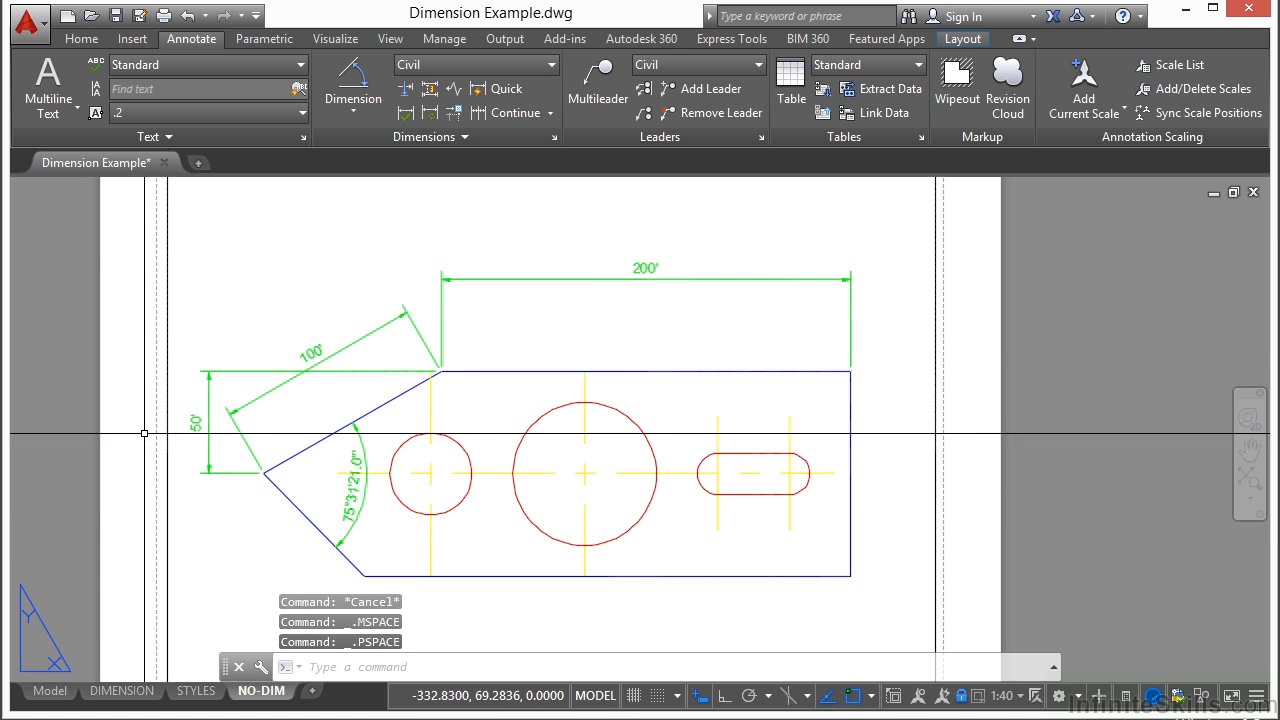
Step: Add a radius dimension to the large centre circle, with the text inside the circle
click(355, 102)
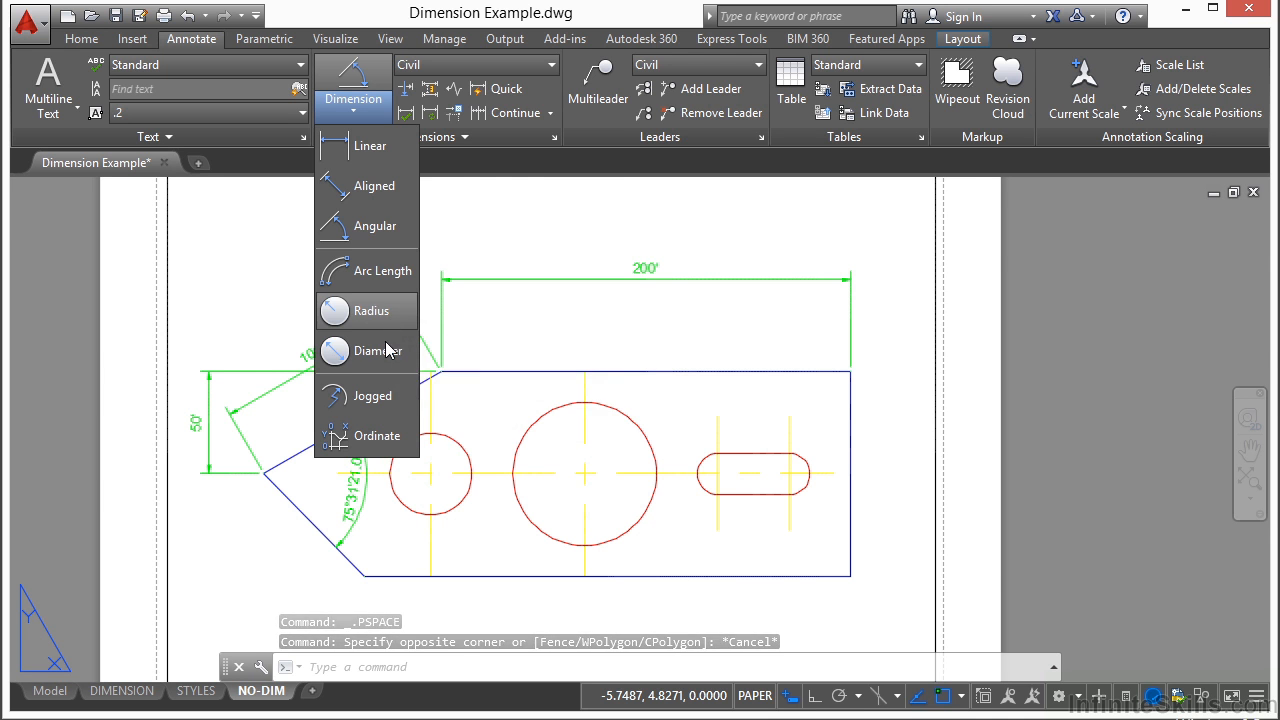
click(345, 311)
scroll(613, 424, up, 2)
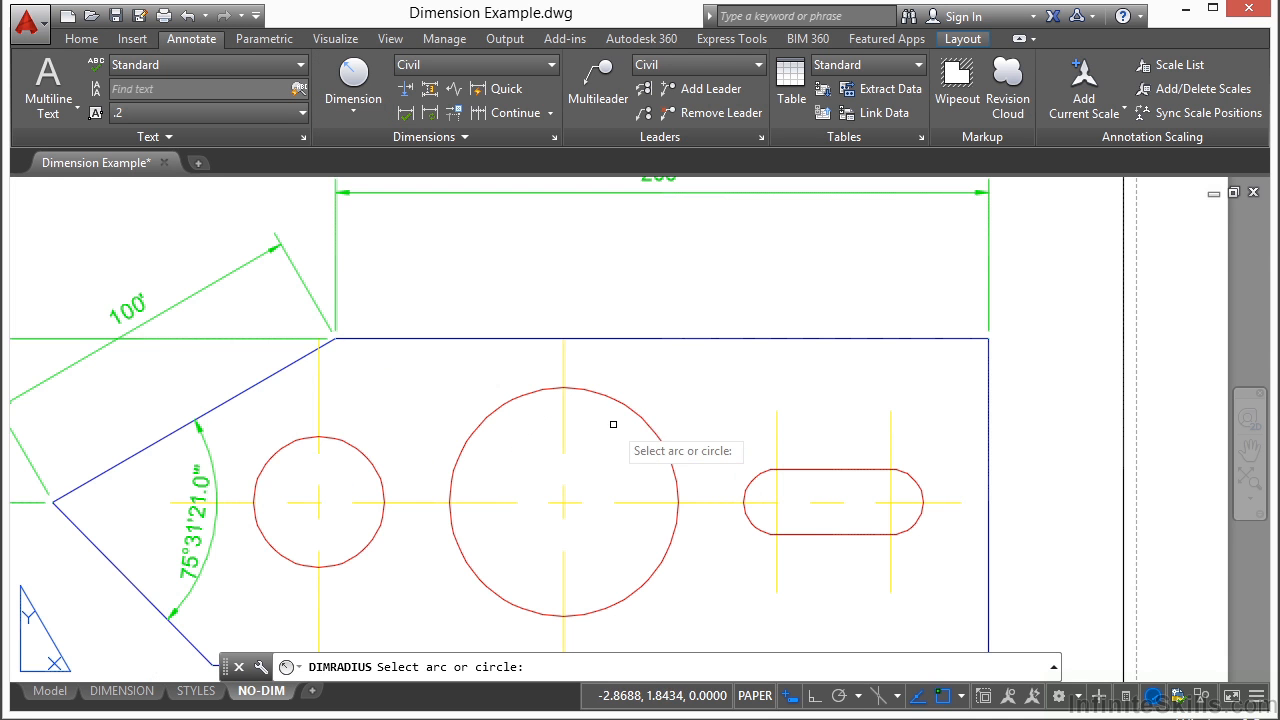
click(632, 409)
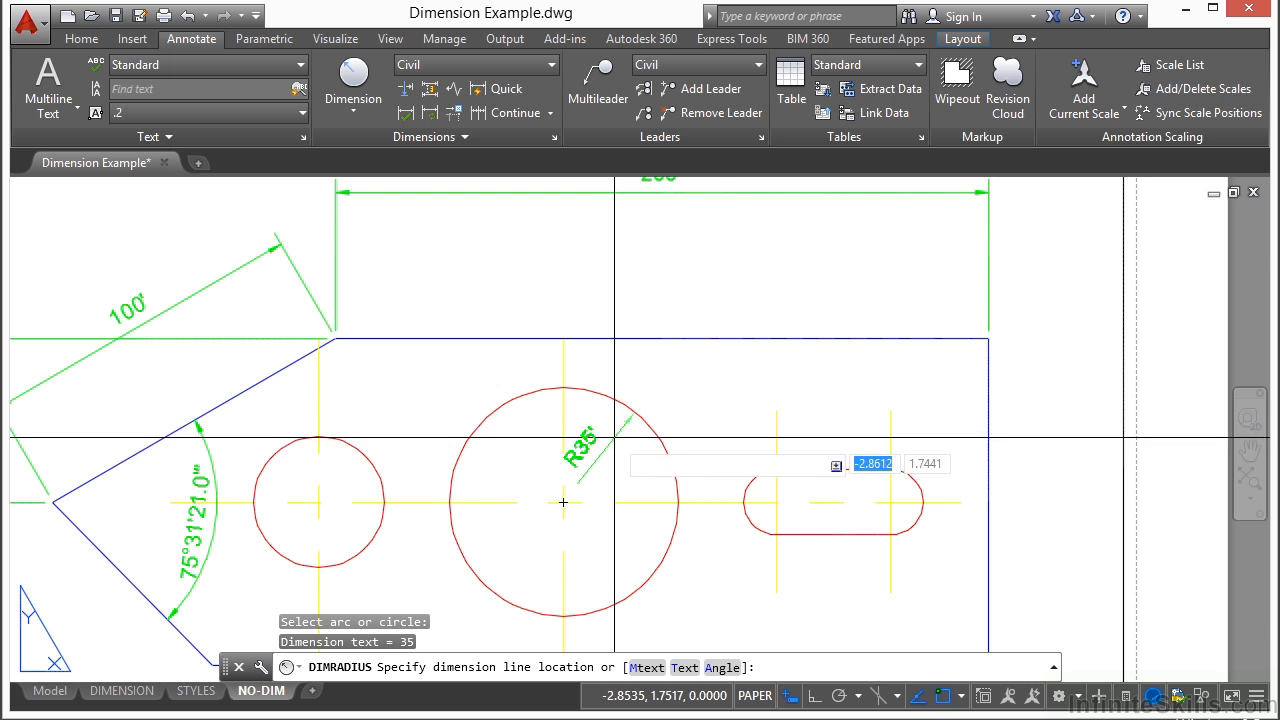
click(606, 468)
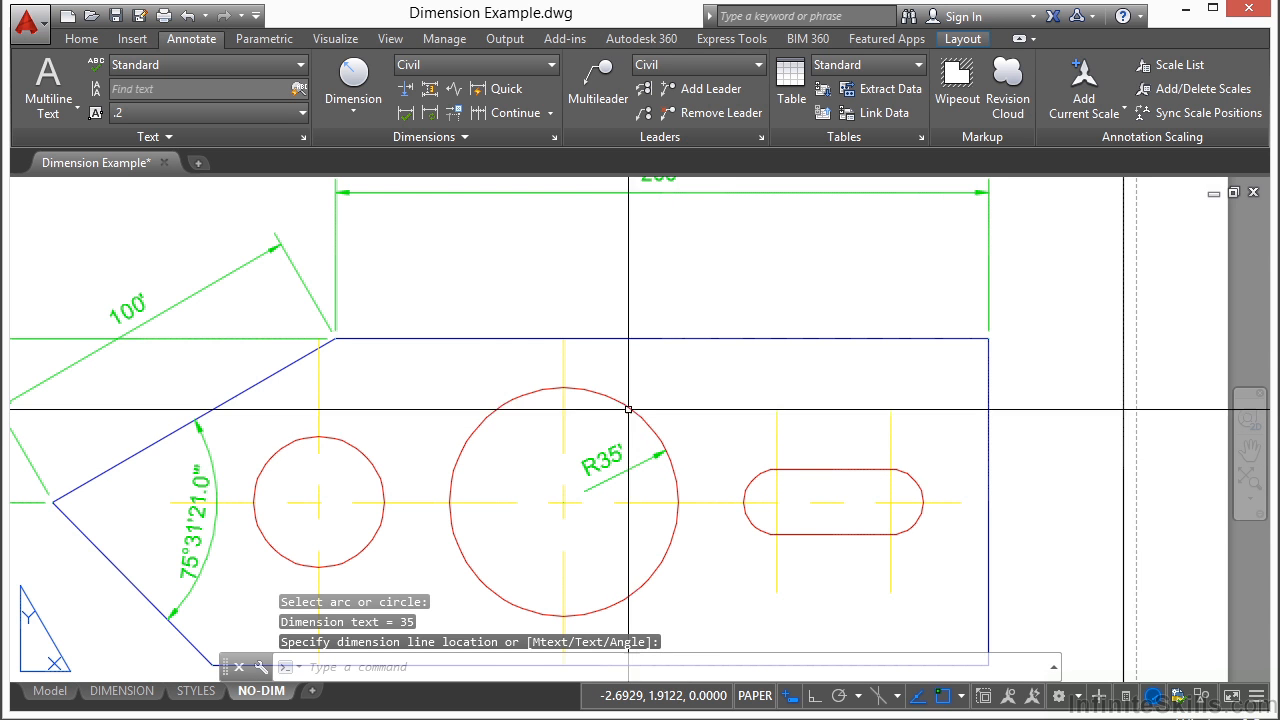
scroll(686, 437, down, 4)
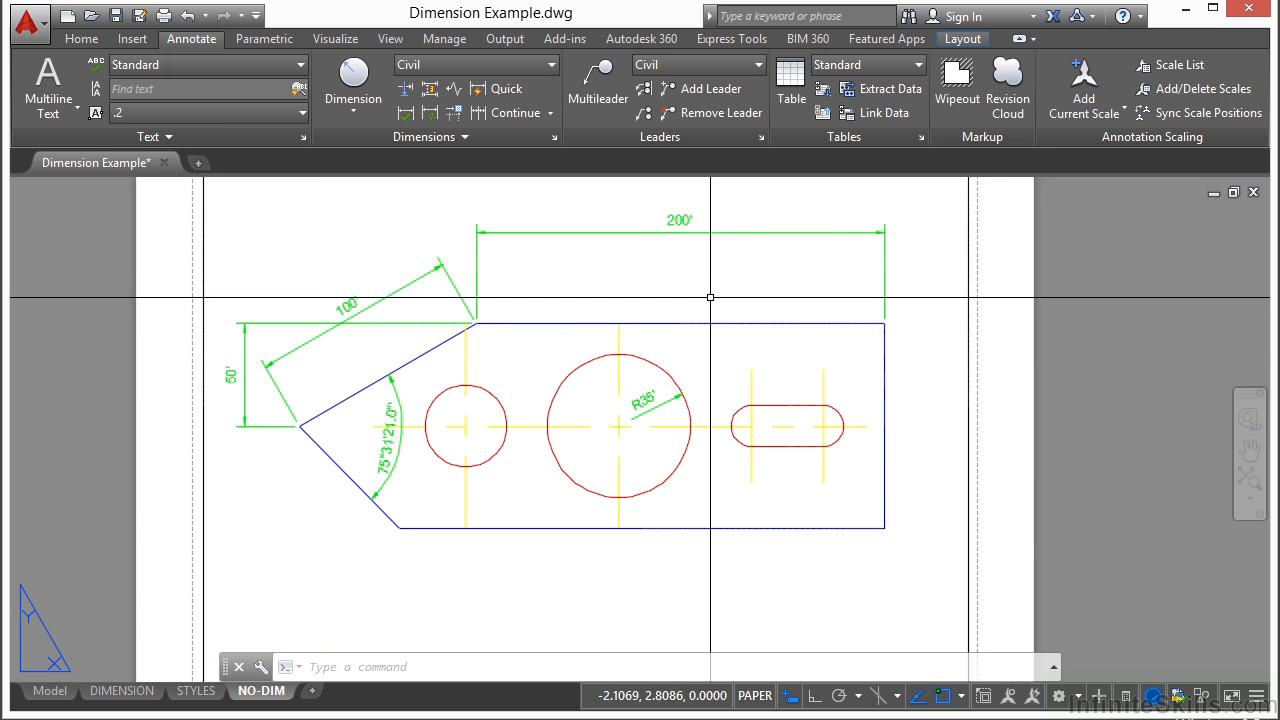
scroll(710, 297, down, 2)
middle_drag(697, 293, 679, 348)
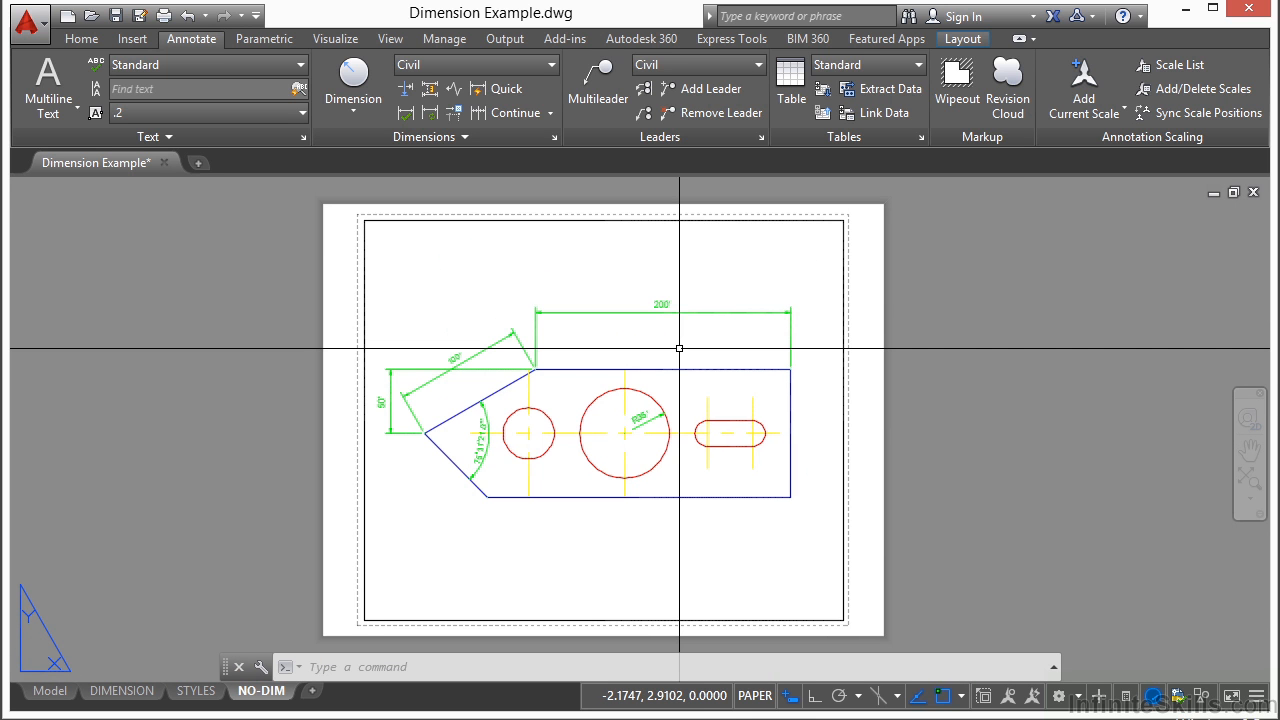